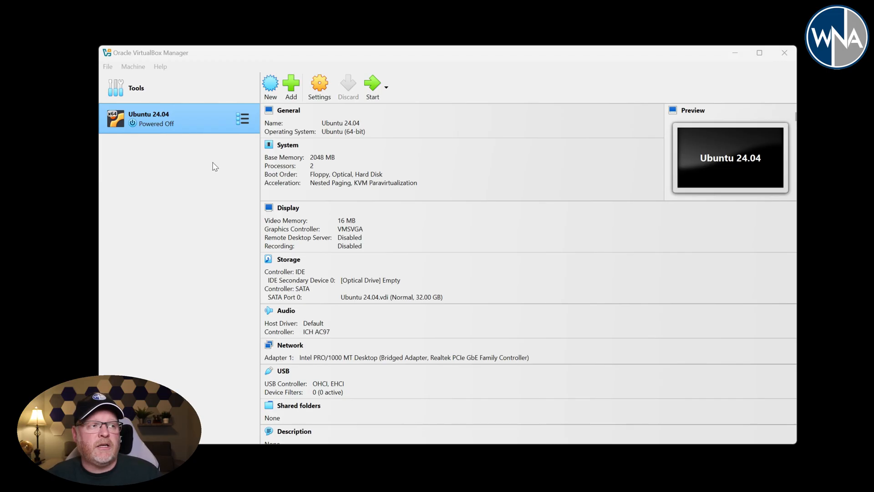
Step: Start creating a new virtual machine named Home Assistant
{"action": "left_click", "coordinate": [291, 94]}
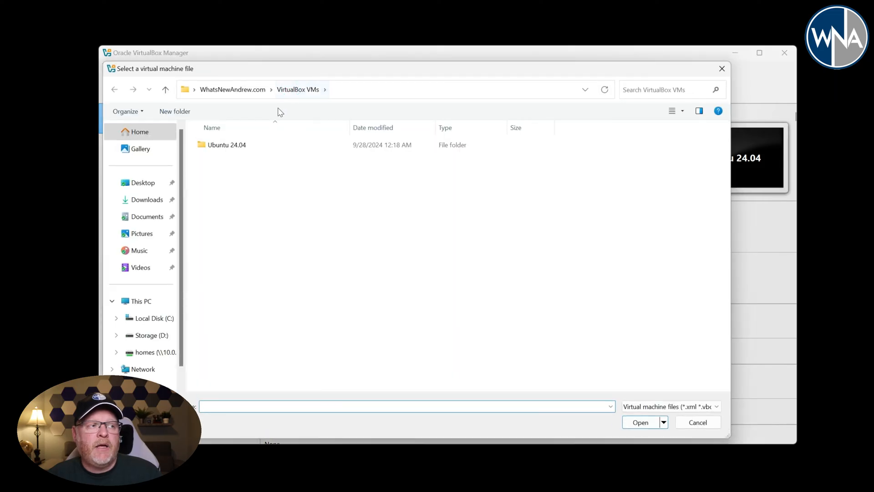
{"action": "left_click", "coordinate": [722, 69]}
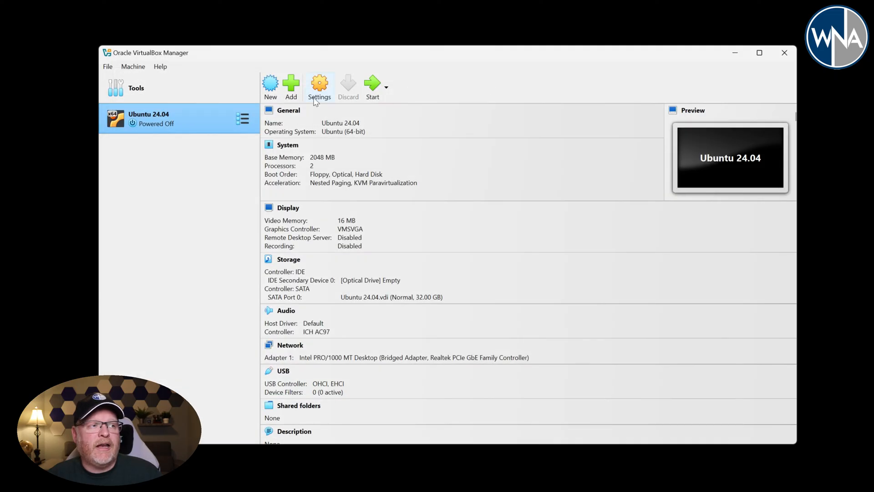
{"action": "left_click", "coordinate": [271, 87]}
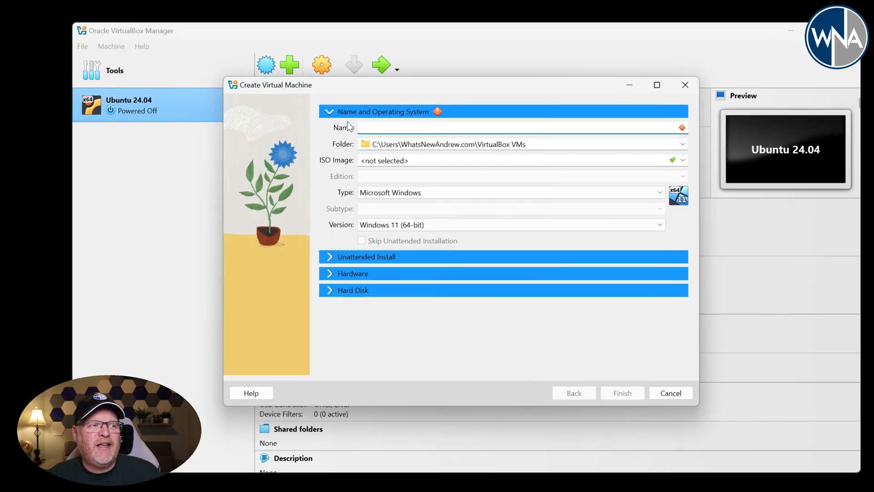
{"action": "type", "text": "Hom"}
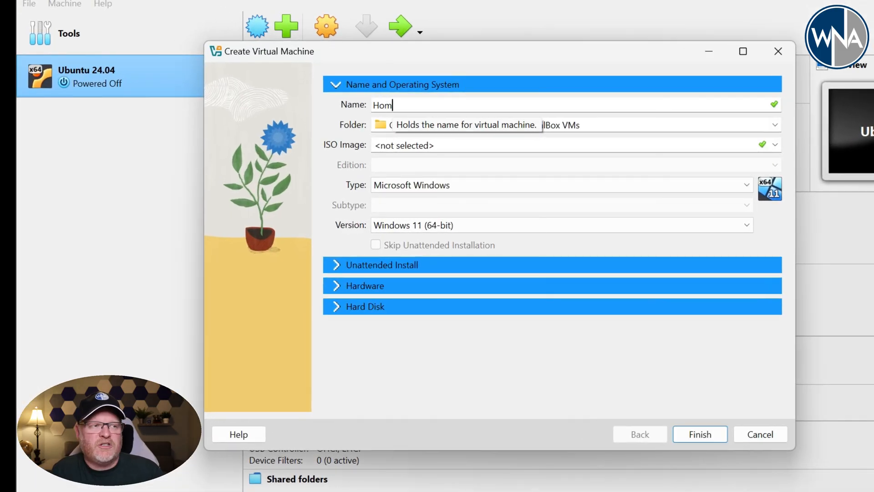
{"action": "type", "text": "e Assistant"}
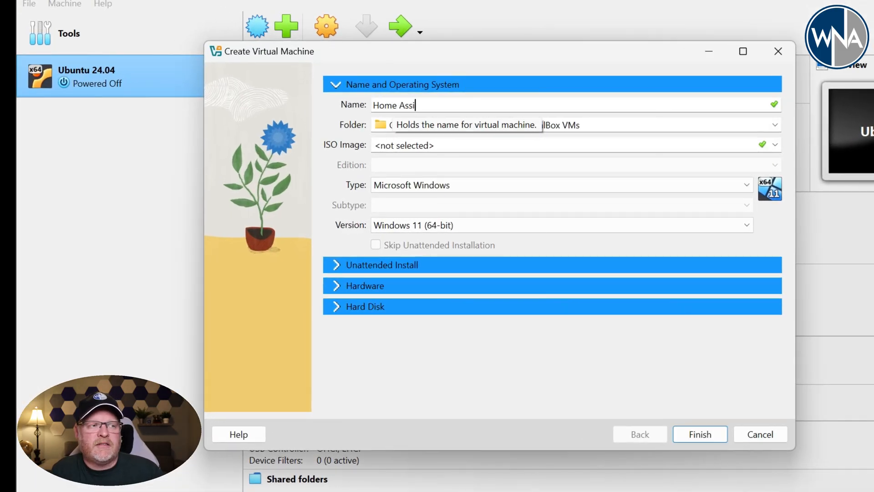
Step: Set the new machine's operating system type to Linux and its subtype to Linux 2.6
{"action": "left_click", "coordinate": [495, 184]}
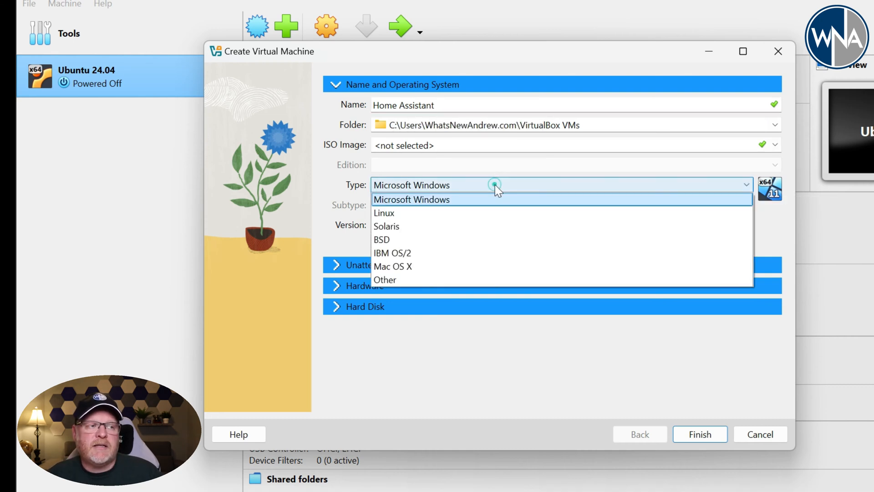
{"action": "left_click", "coordinate": [445, 213]}
{"action": "left_click", "coordinate": [445, 207]}
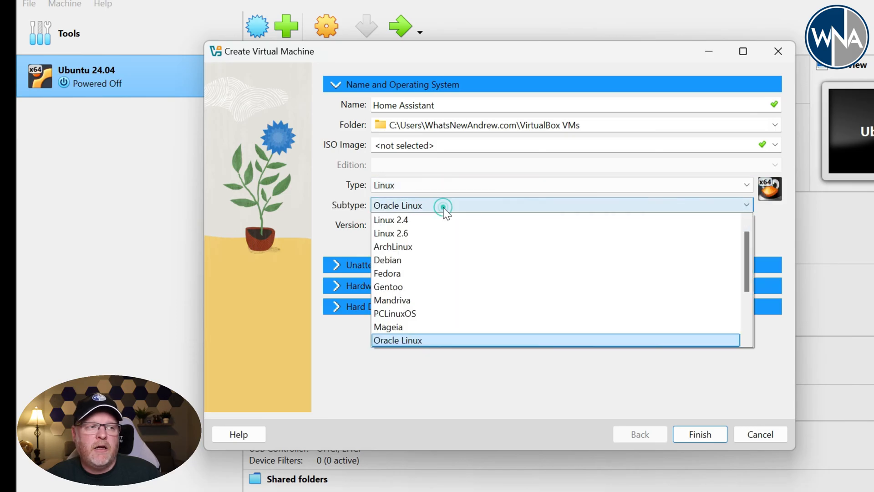
{"action": "left_click", "coordinate": [423, 234]}
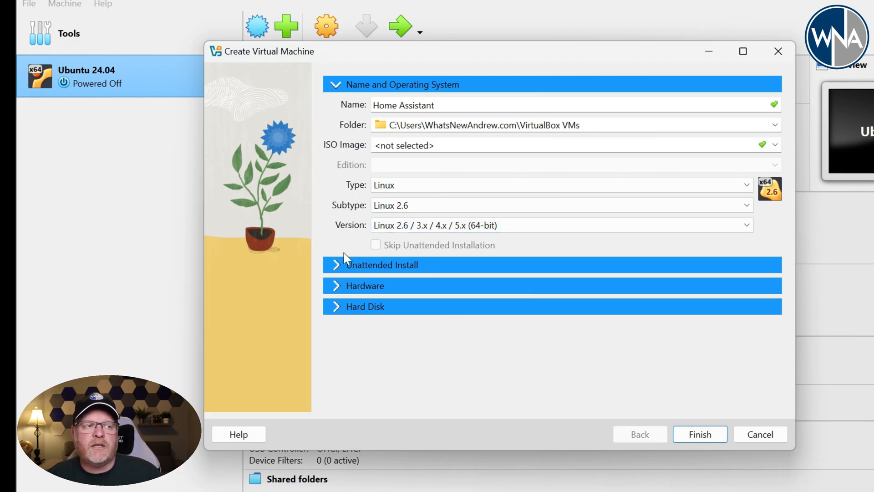
Step: Give the new machine 4096 MB of base memory and 4 processors, with EFI enabled
{"action": "left_click", "coordinate": [335, 284]}
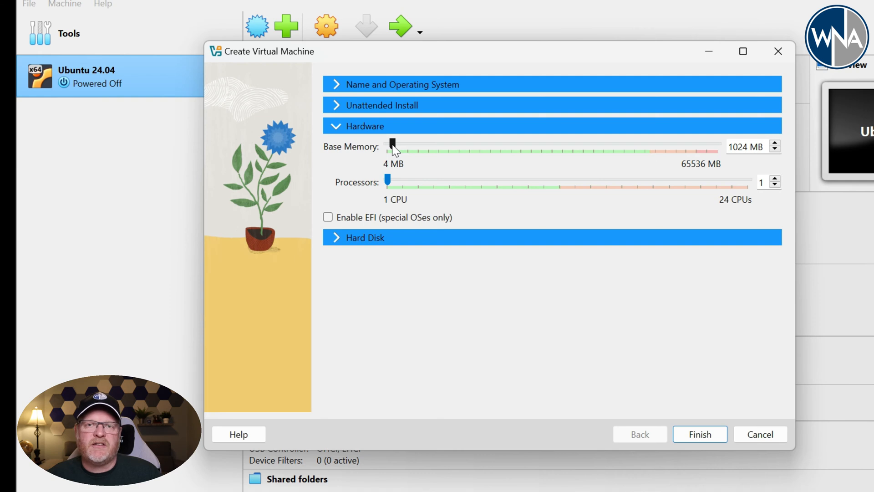
{"action": "left_click_drag", "start_coordinate": [393, 146], "coordinate": [408, 146]}
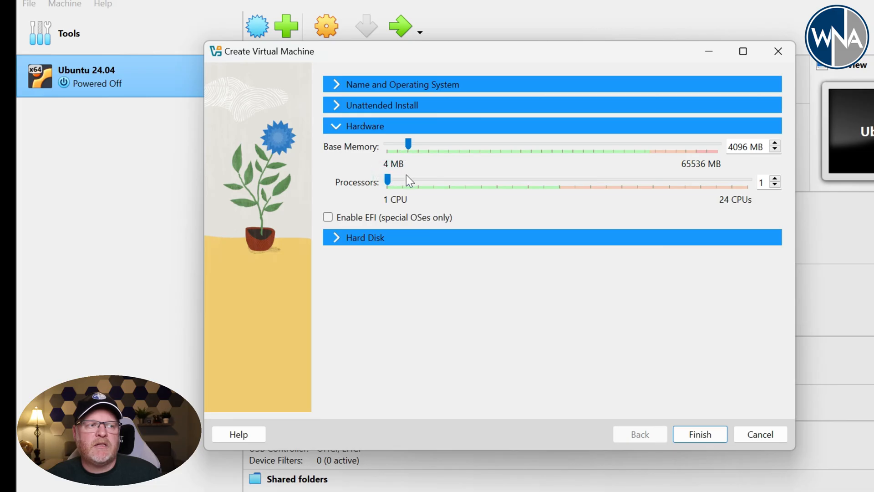
{"action": "left_click_drag", "start_coordinate": [386, 177], "coordinate": [435, 179]}
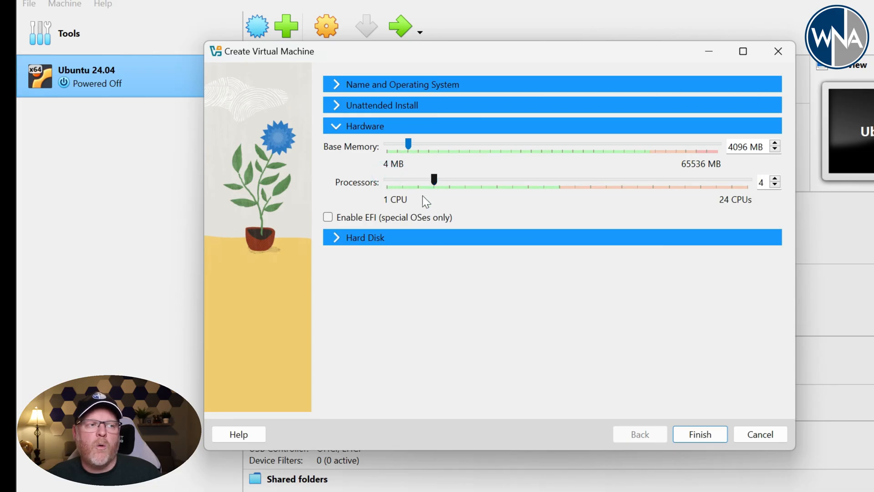
{"action": "left_click", "coordinate": [329, 218]}
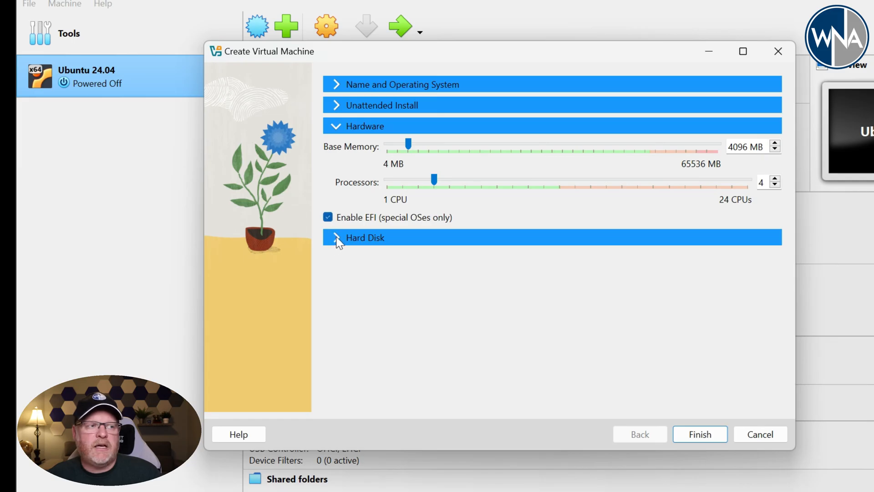
Step: Attach the existing virtual hard disk haos_ova-13.1.vdi from the Documents folder and finish creating the machine
{"action": "left_click", "coordinate": [337, 236]}
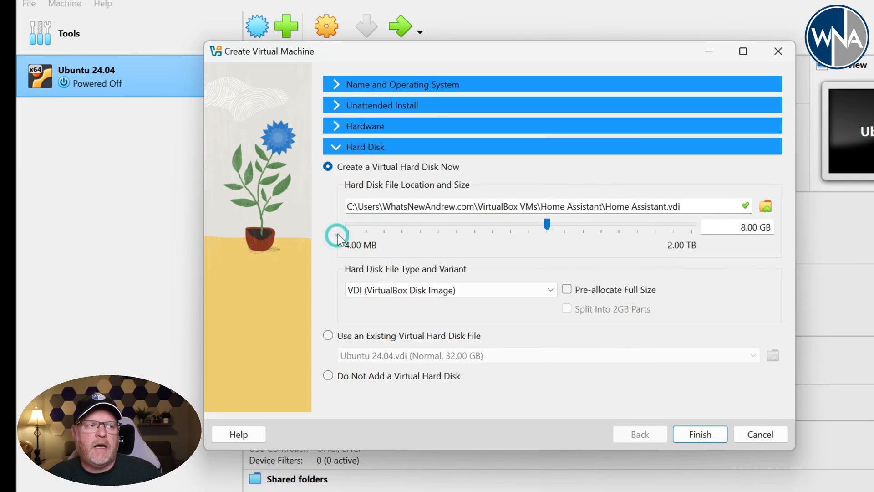
{"action": "left_click", "coordinate": [329, 337]}
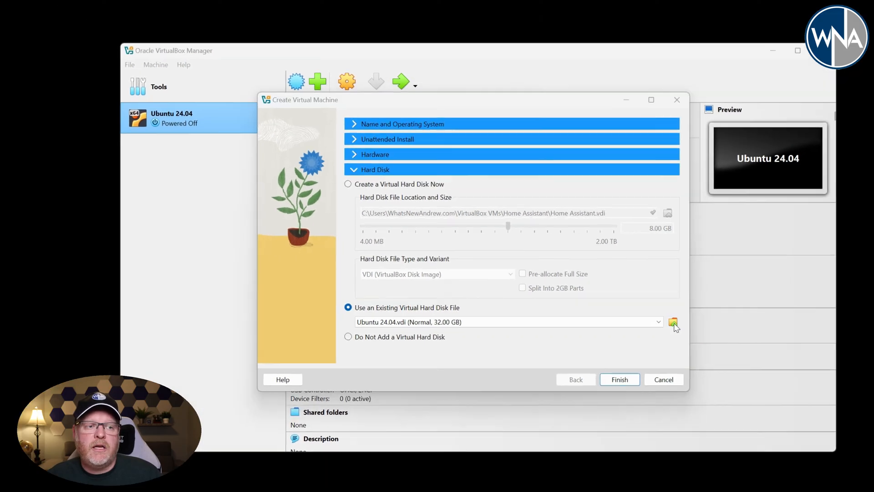
{"action": "left_click", "coordinate": [773, 357]}
{"action": "left_click", "coordinate": [213, 29]}
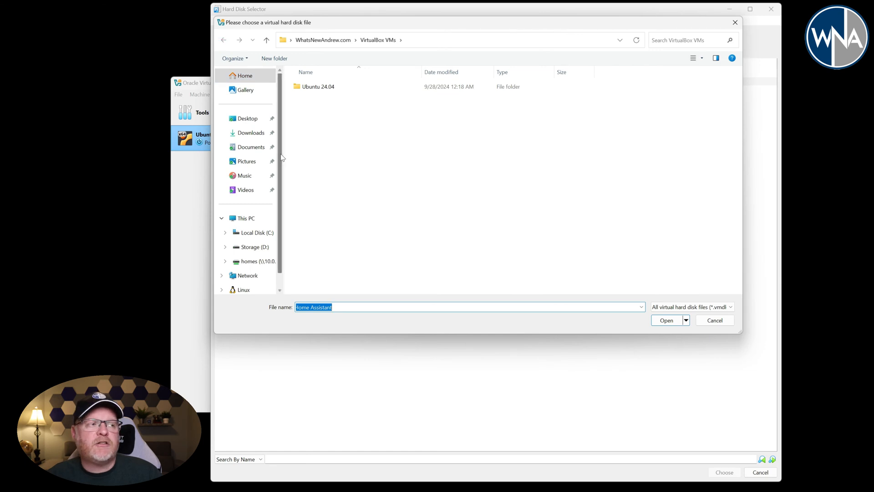
{"action": "left_click", "coordinate": [250, 150]}
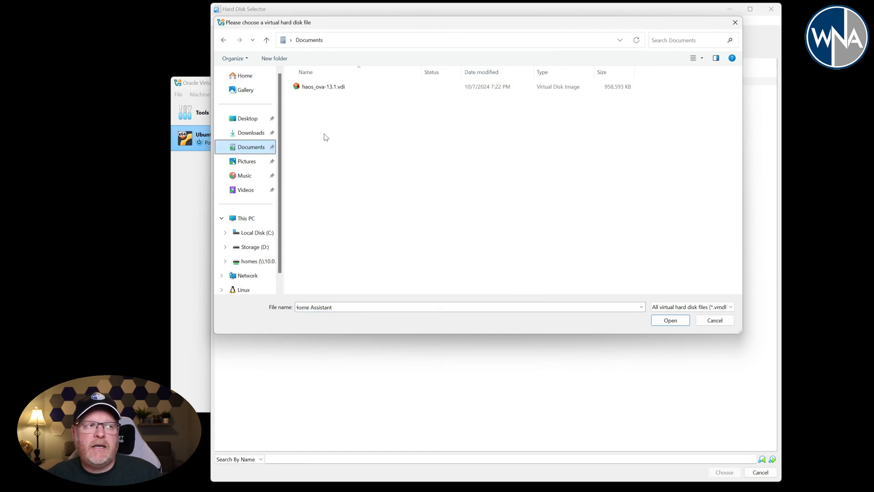
{"action": "left_click", "coordinate": [322, 88]}
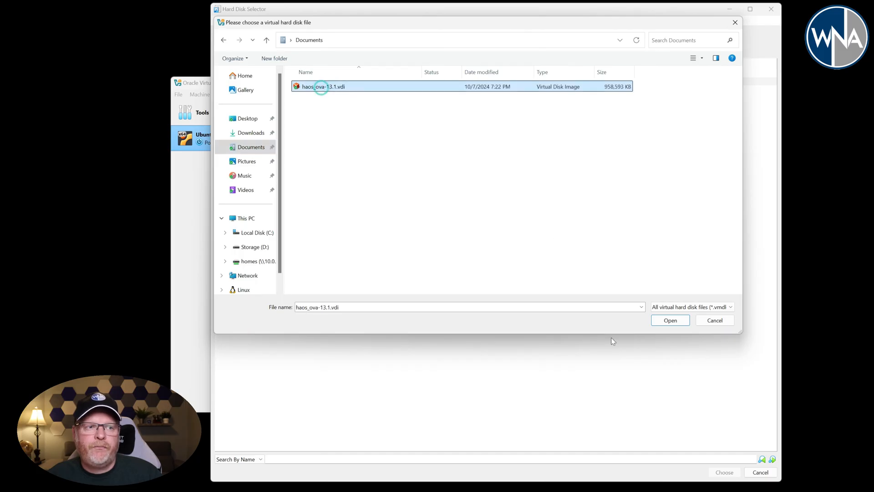
{"action": "left_click", "coordinate": [681, 321]}
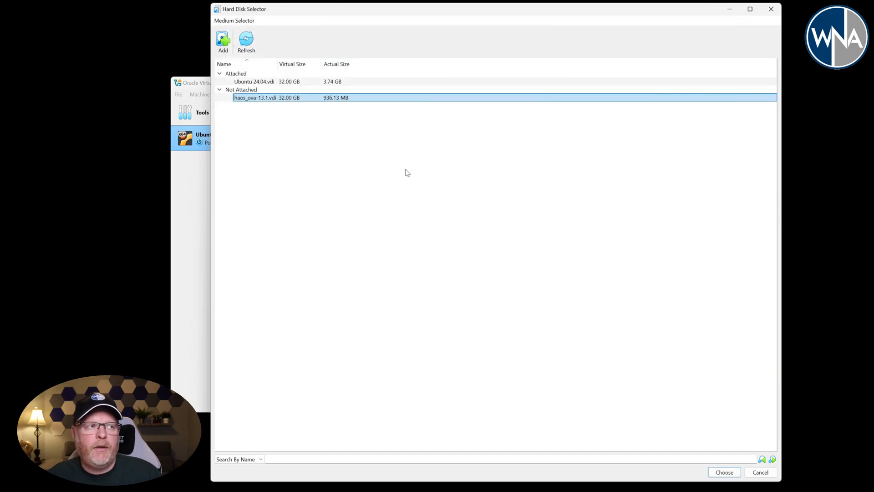
{"action": "left_click", "coordinate": [725, 473]}
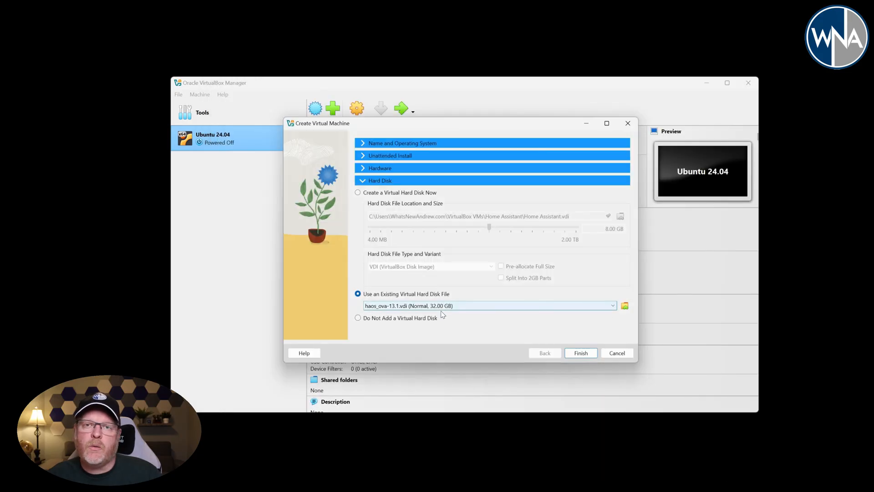
{"action": "left_click", "coordinate": [584, 355]}
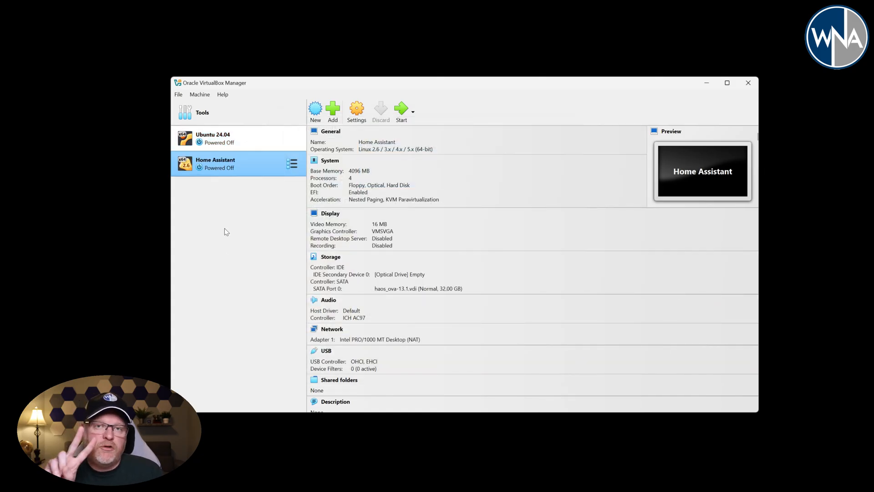
Step: Attach the Home Assistant machine's network Adapter 1 to Bridged Adapter and set its promiscuous mode to Allow All
{"action": "left_click", "coordinate": [358, 111]}
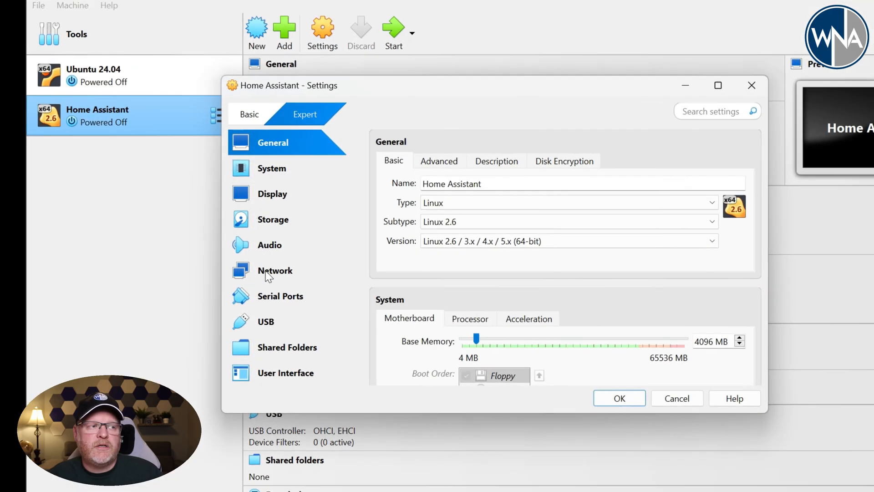
{"action": "left_click", "coordinate": [269, 274]}
{"action": "left_click", "coordinate": [506, 196]}
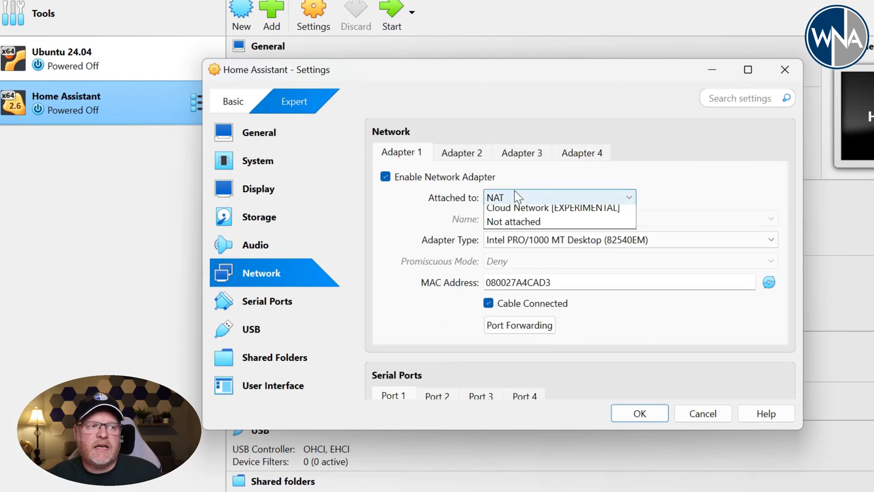
{"action": "left_click", "coordinate": [524, 227]}
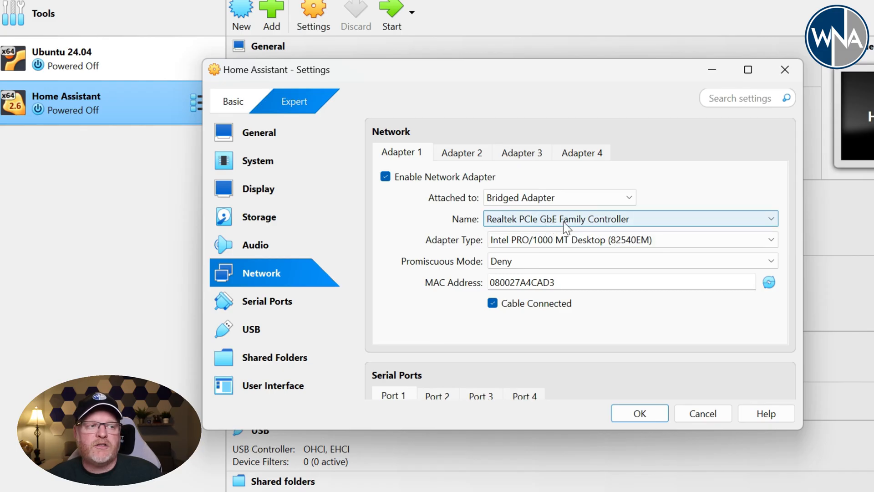
{"action": "left_click", "coordinate": [528, 266]}
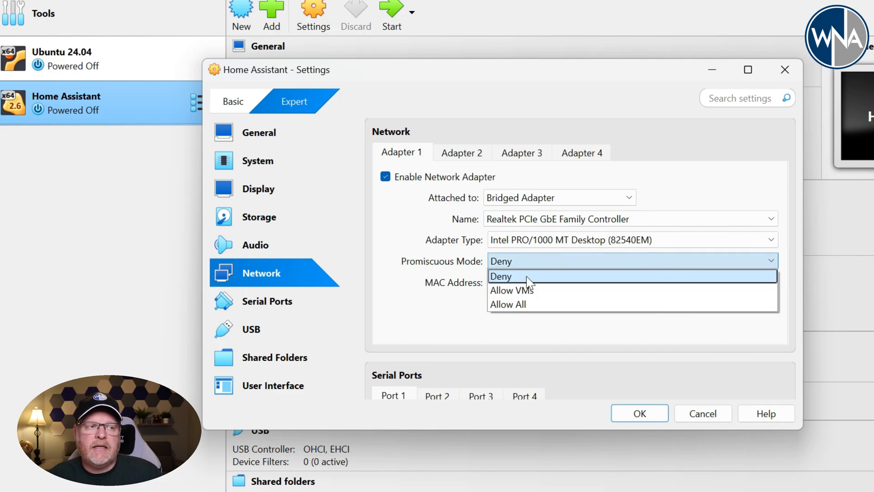
{"action": "left_click", "coordinate": [521, 305]}
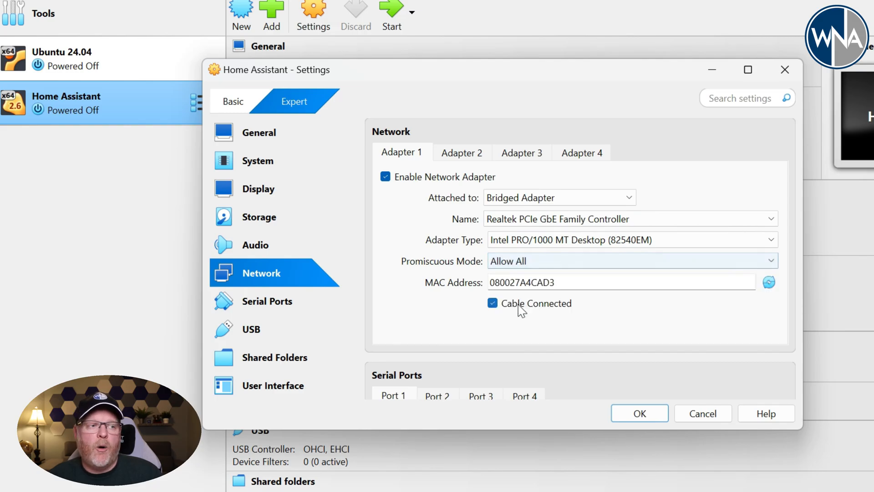
Step: Set the machine's audio controller to Intel HD Audio and save the settings
{"action": "left_click", "coordinate": [264, 245]}
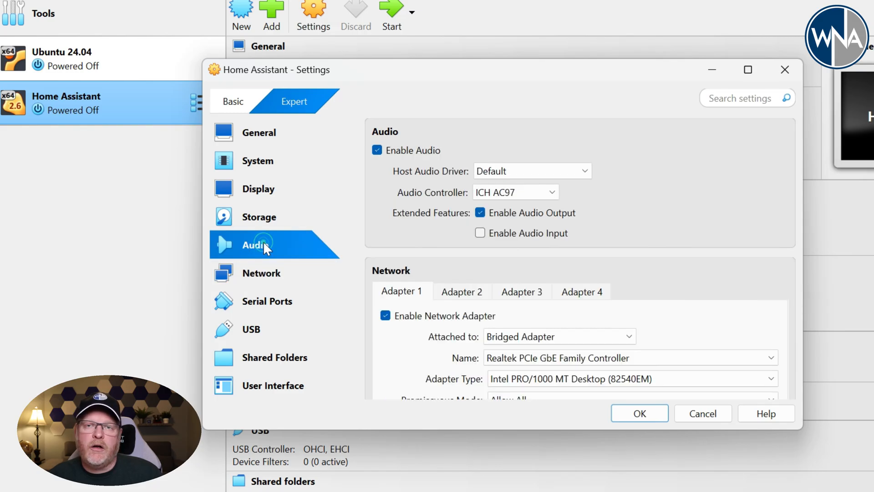
{"action": "left_click", "coordinate": [549, 193]}
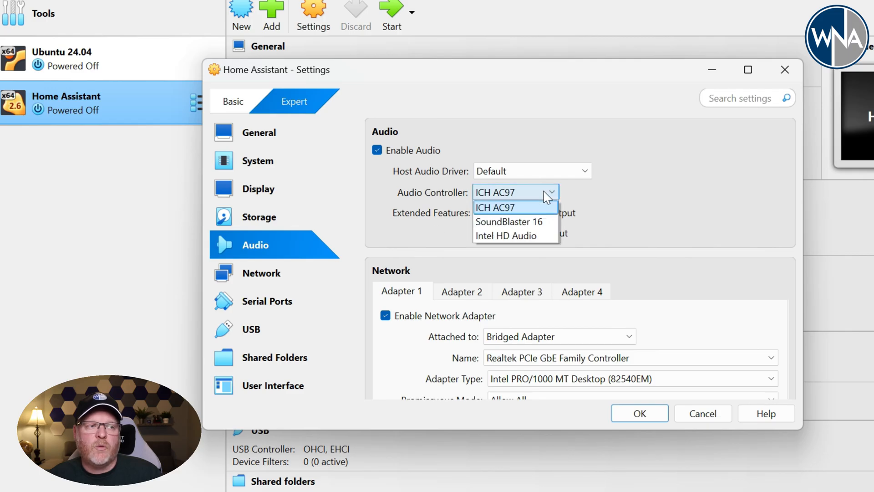
{"action": "left_click", "coordinate": [522, 237]}
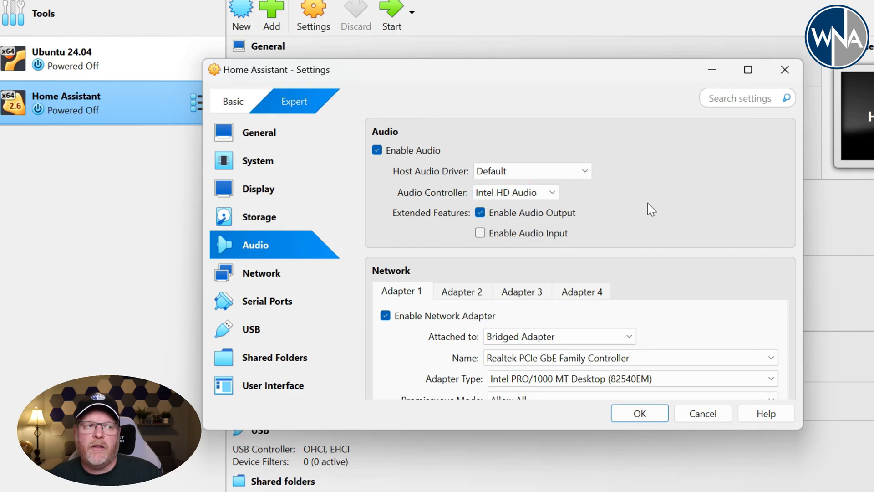
{"action": "left_click", "coordinate": [642, 411]}
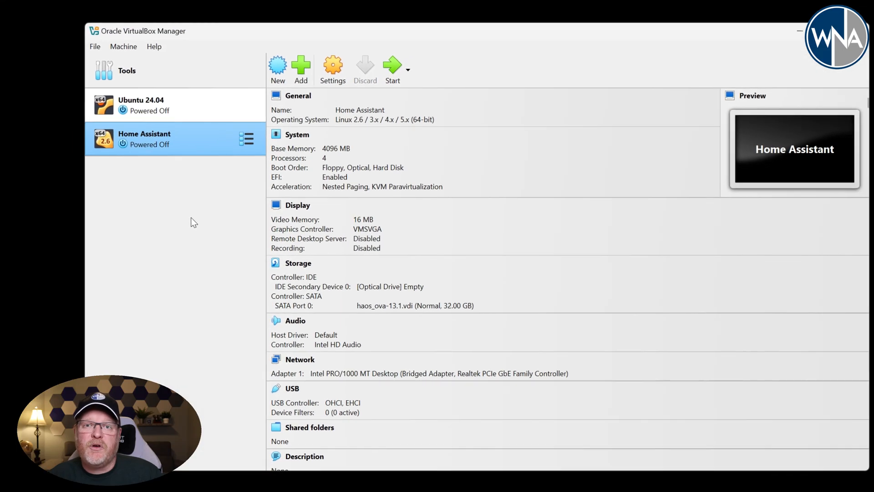
Step: Start the Home Assistant machine and open 10.0.0.154:8123 in the Chrome browser
{"action": "left_click", "coordinate": [392, 72]}
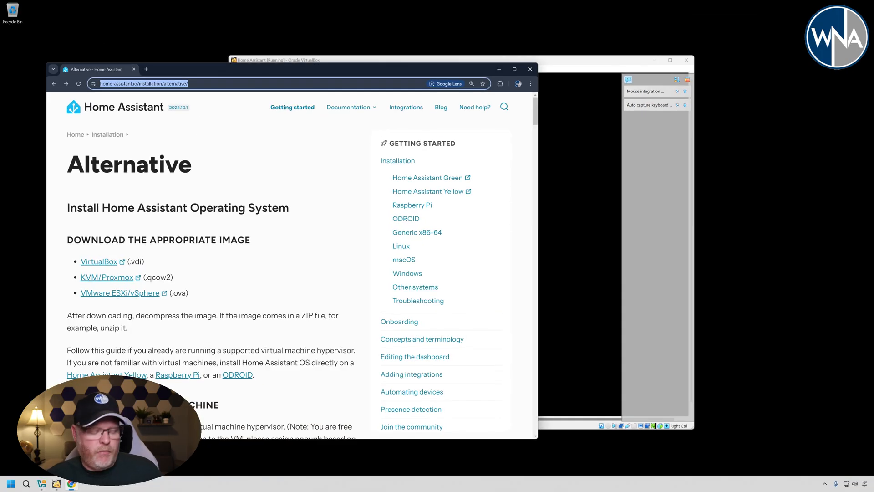
{"action": "type", "text": "10.0.0.154:8123"}
{"action": "key", "text": "Return"}
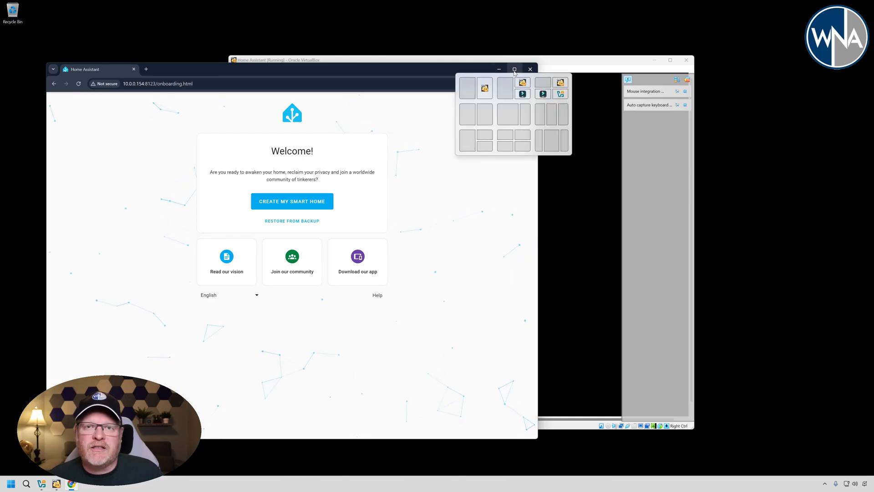
Step: Begin creating a new smart home with the browser window maximized, and accept the default home location
{"action": "left_click", "coordinate": [295, 204]}
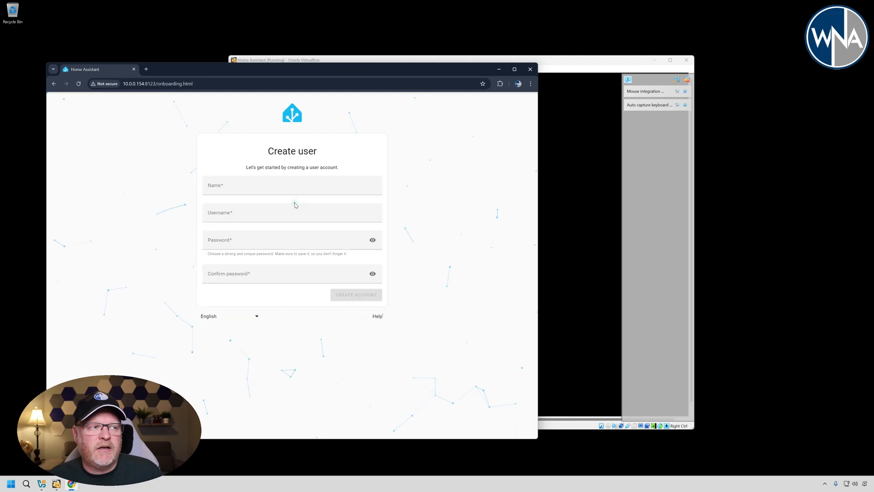
{"action": "left_click", "coordinate": [514, 69]}
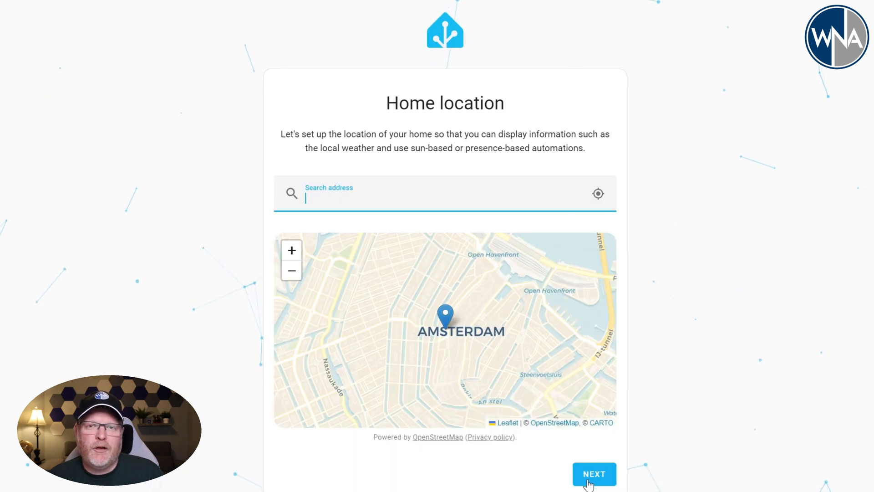
{"action": "left_click", "coordinate": [591, 475]}
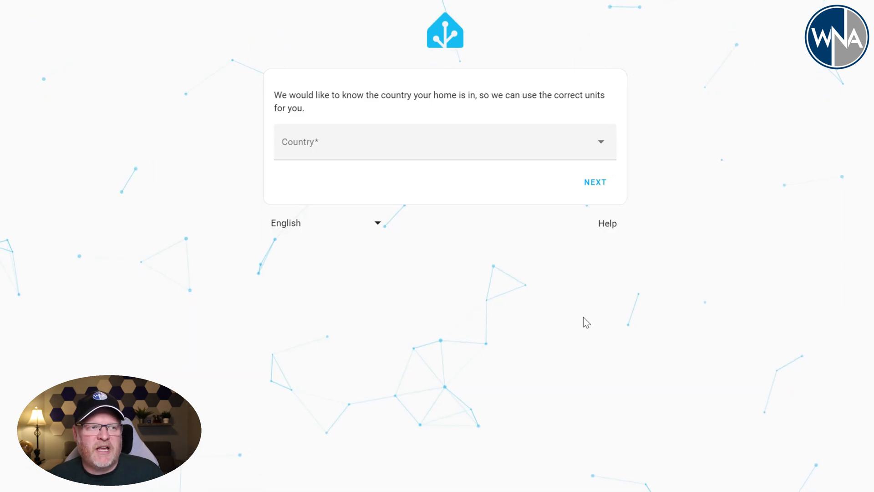
Step: Set the home's country to United States and continue the onboarding
{"action": "left_click", "coordinate": [566, 141]}
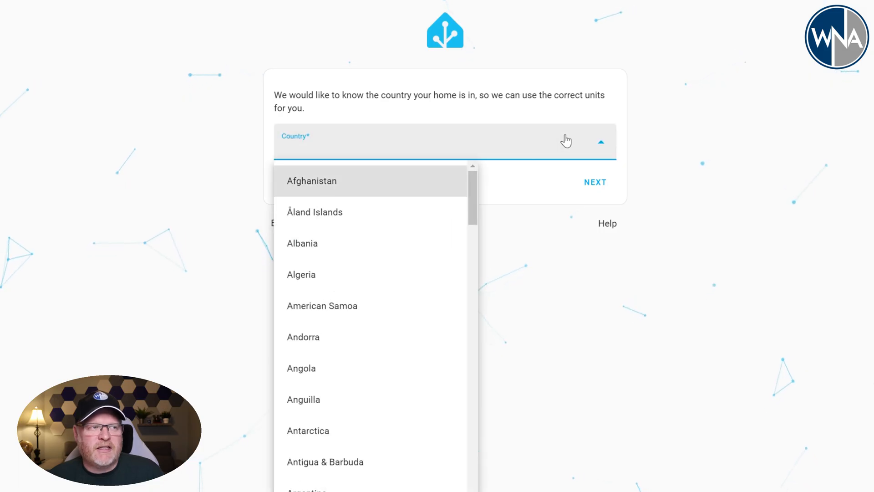
{"action": "key", "text": "u"}
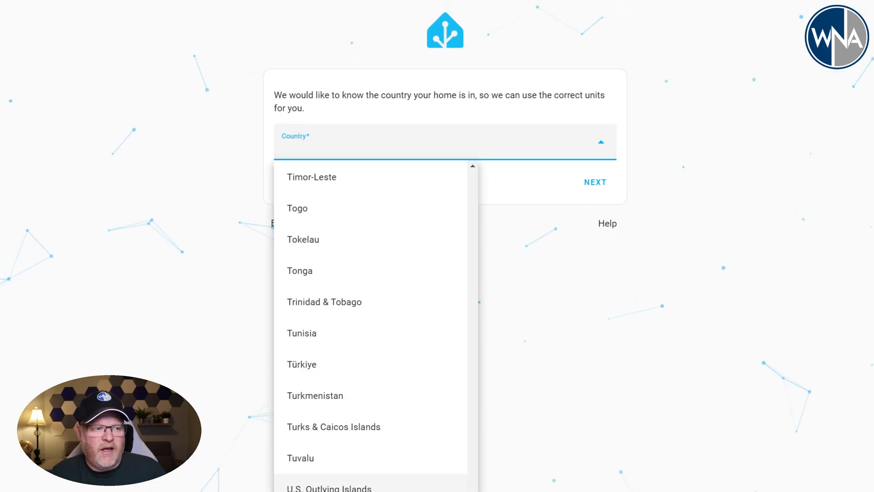
{"action": "left_click", "coordinate": [345, 491]}
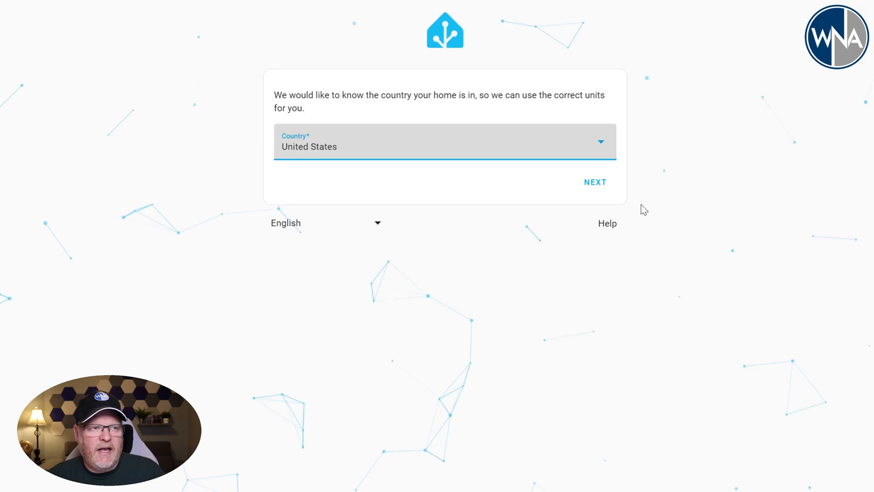
{"action": "left_click", "coordinate": [595, 182]}
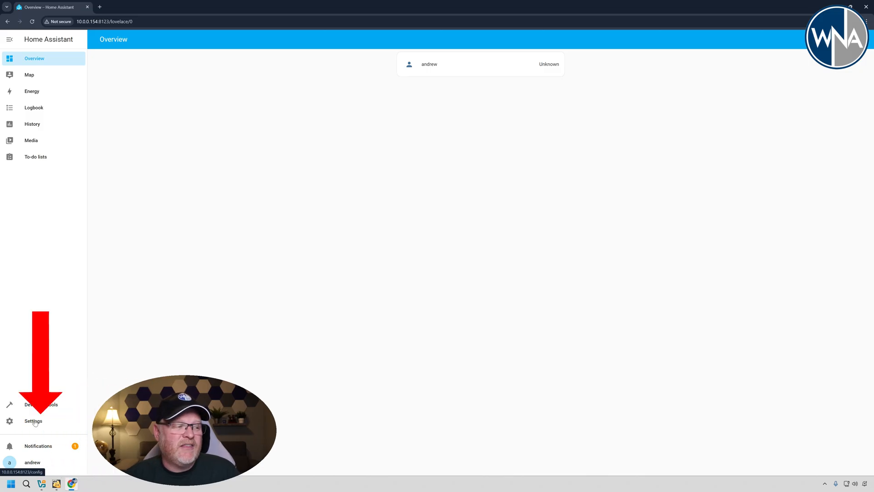
Step: Open the Home Assistant settings page
{"action": "left_click", "coordinate": [33, 421]}
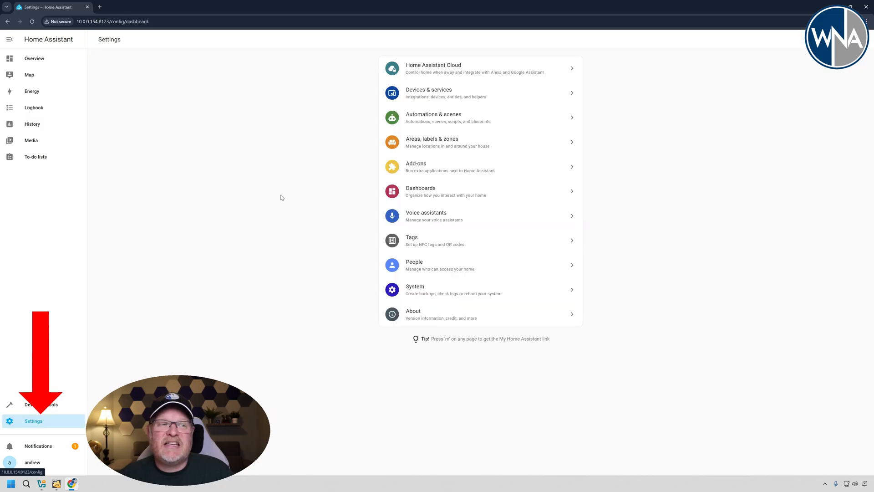